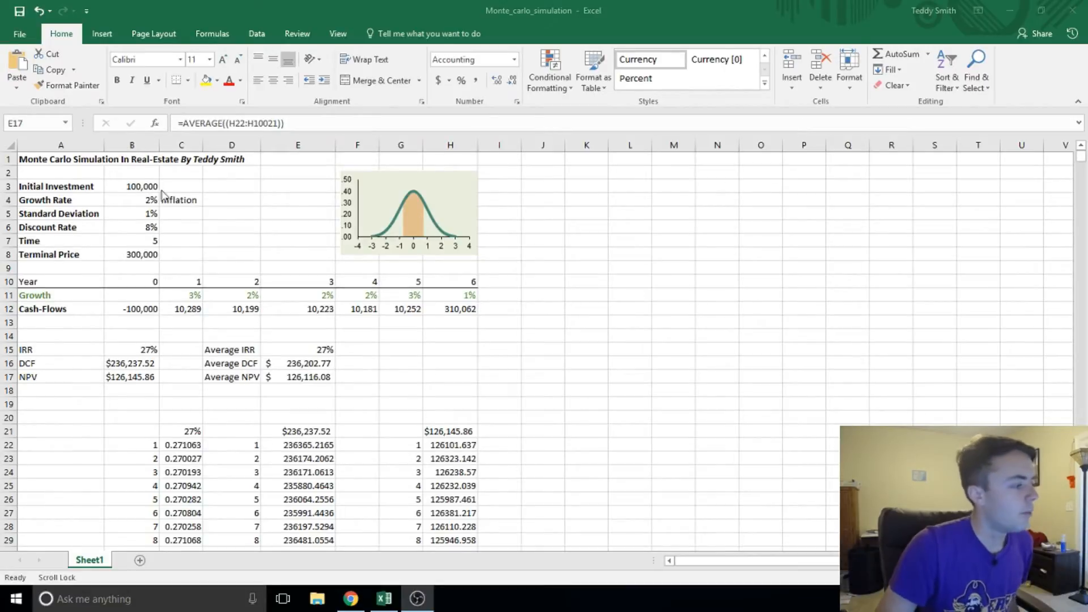
Review the initial investment, growth rate, standard deviation and discount rate inputs, plus the Growth and Cash-Flows row labels.
click(142, 187)
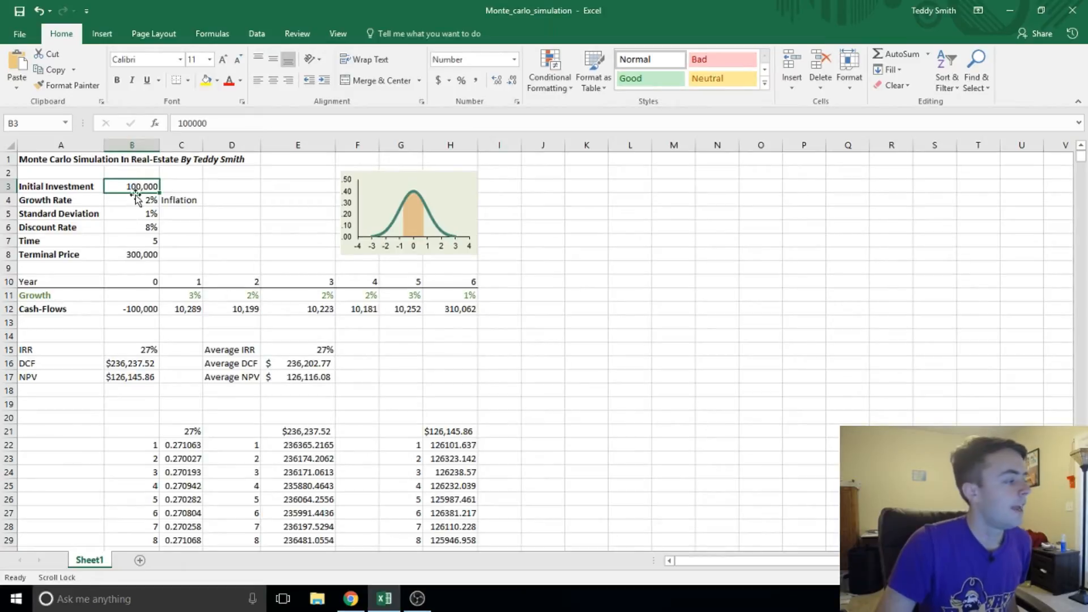
click(139, 202)
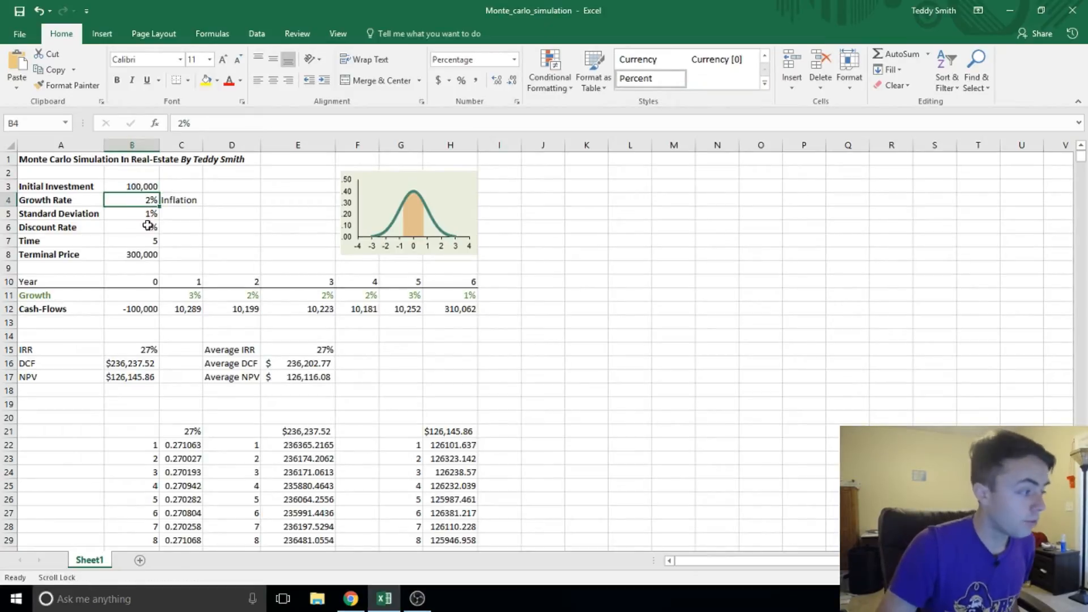
click(140, 212)
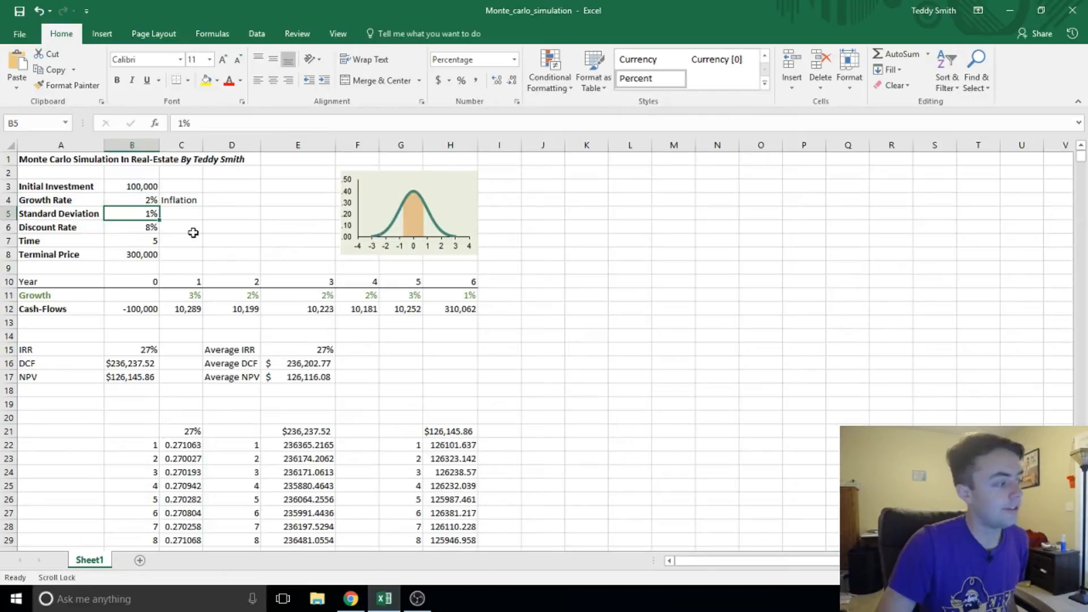
click(141, 228)
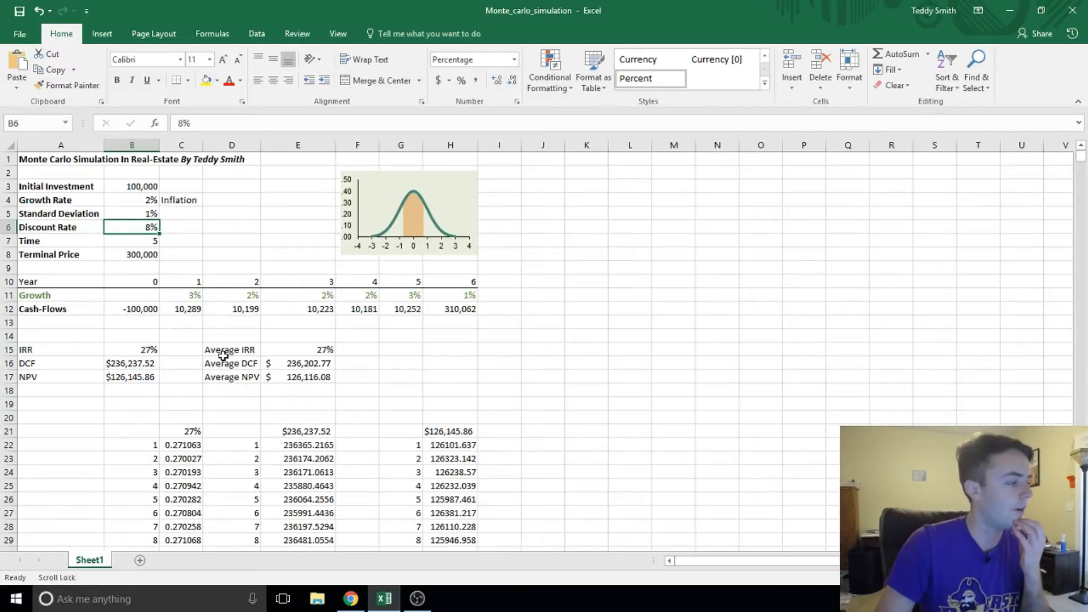
click(42, 306)
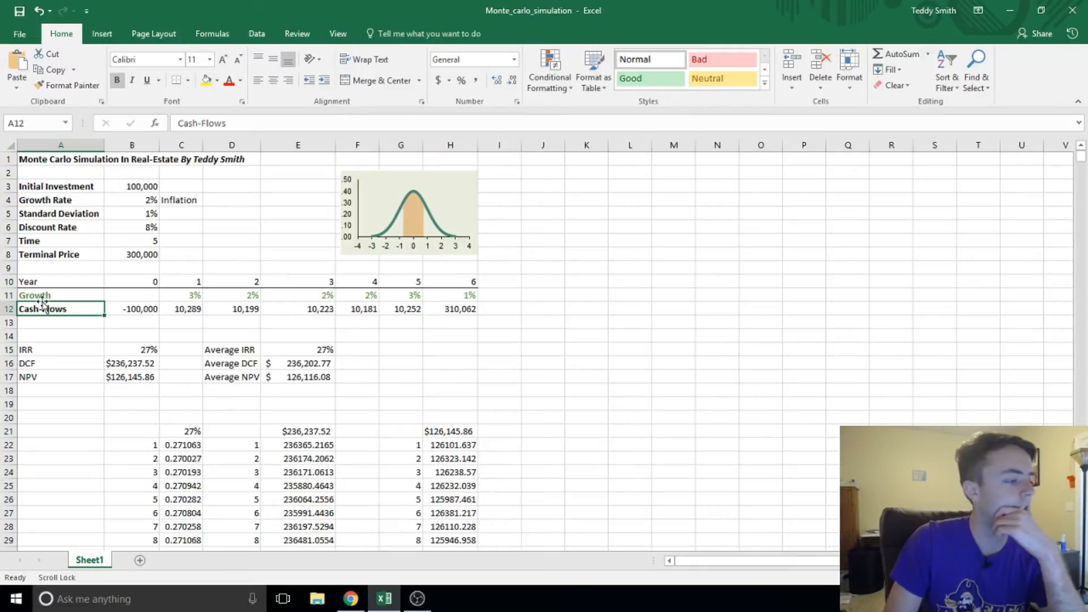
click(45, 295)
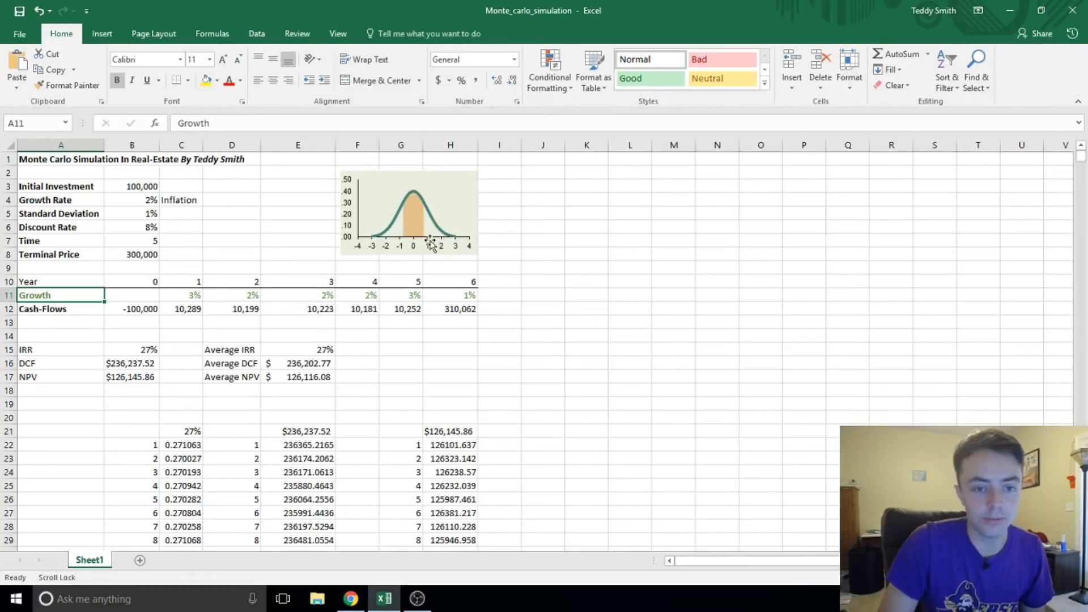
Select the year 1 growth cell C11 and recalculate the sheet twice to draw new random growth rates.
click(185, 292)
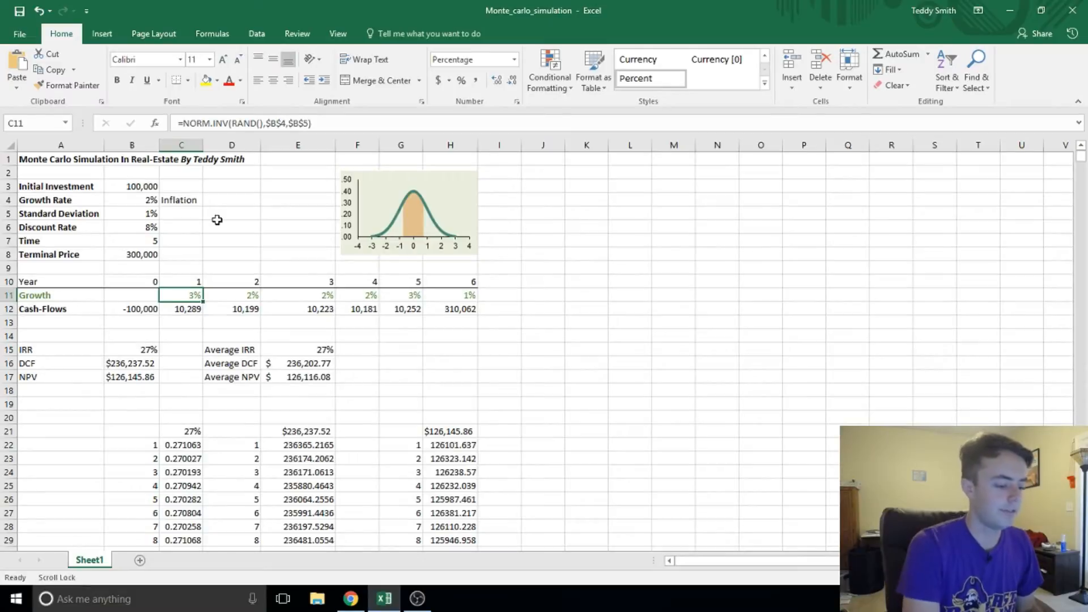
key(F9)
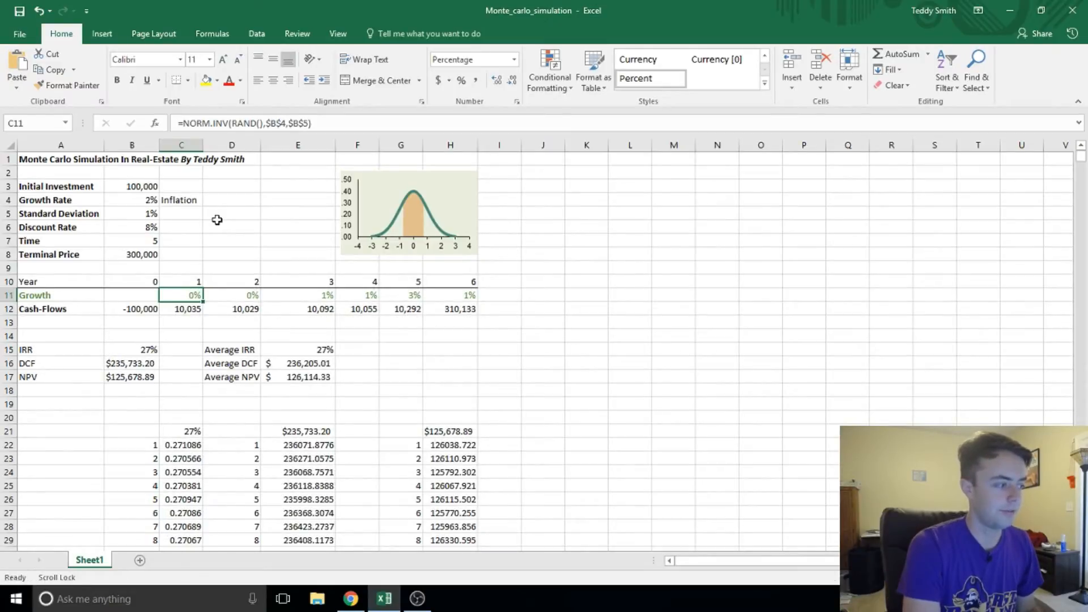
key(F9)
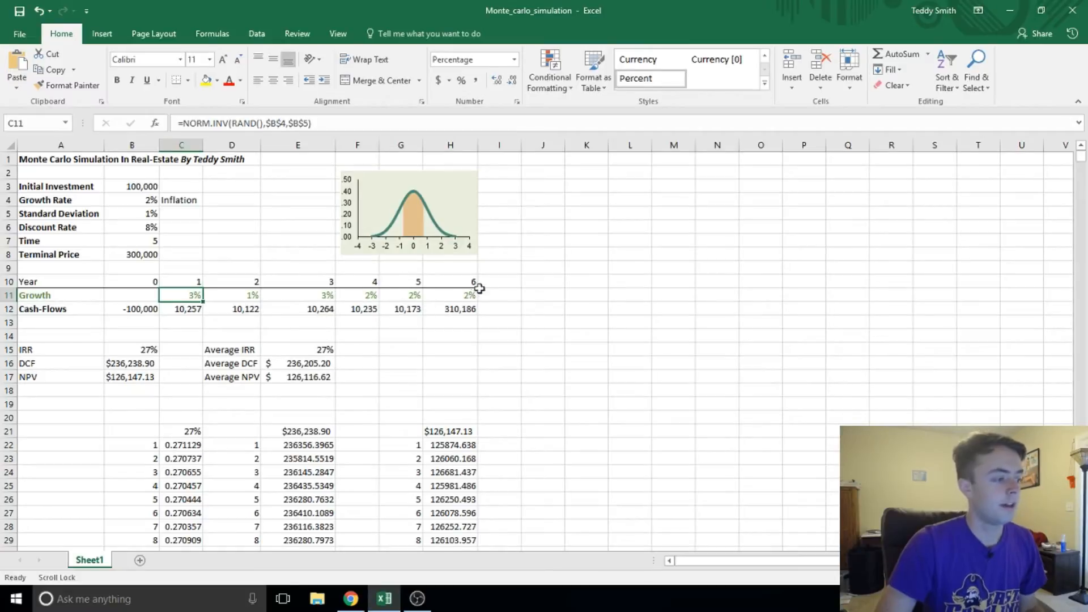
Examine the growth rate input and the arguments of the NORM.INV formula in the year 1 growth cell C11.
click(146, 201)
click(185, 294)
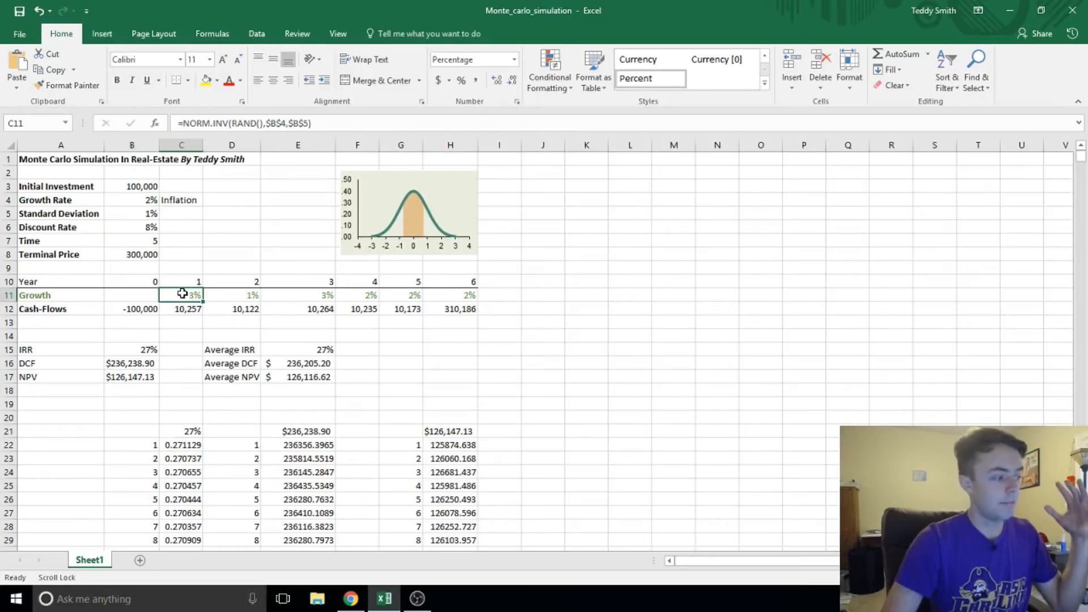
drag(180, 123, 334, 129)
click(334, 127)
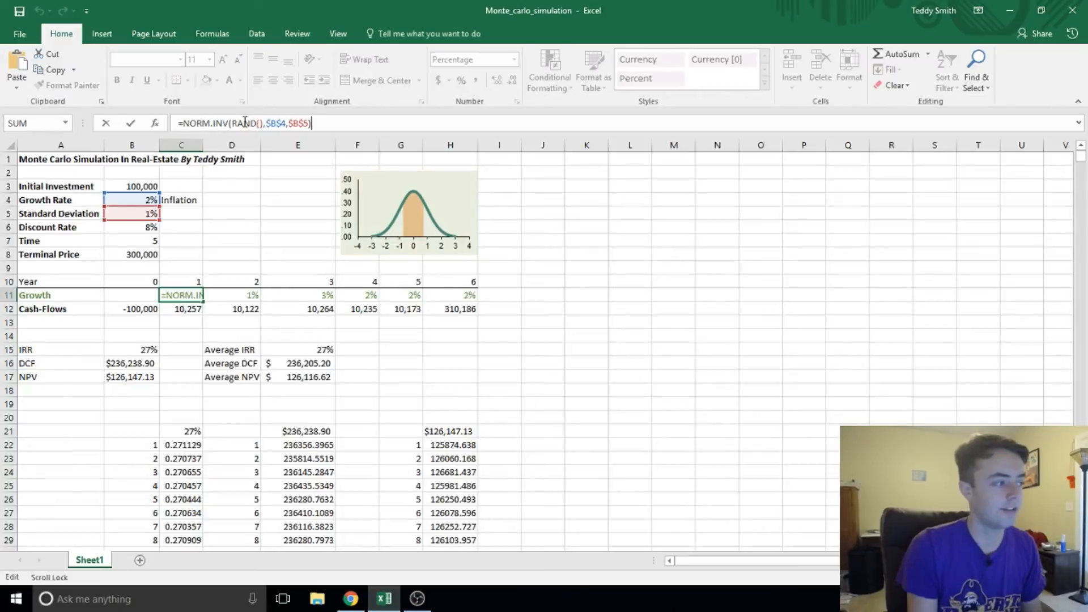
click(269, 121)
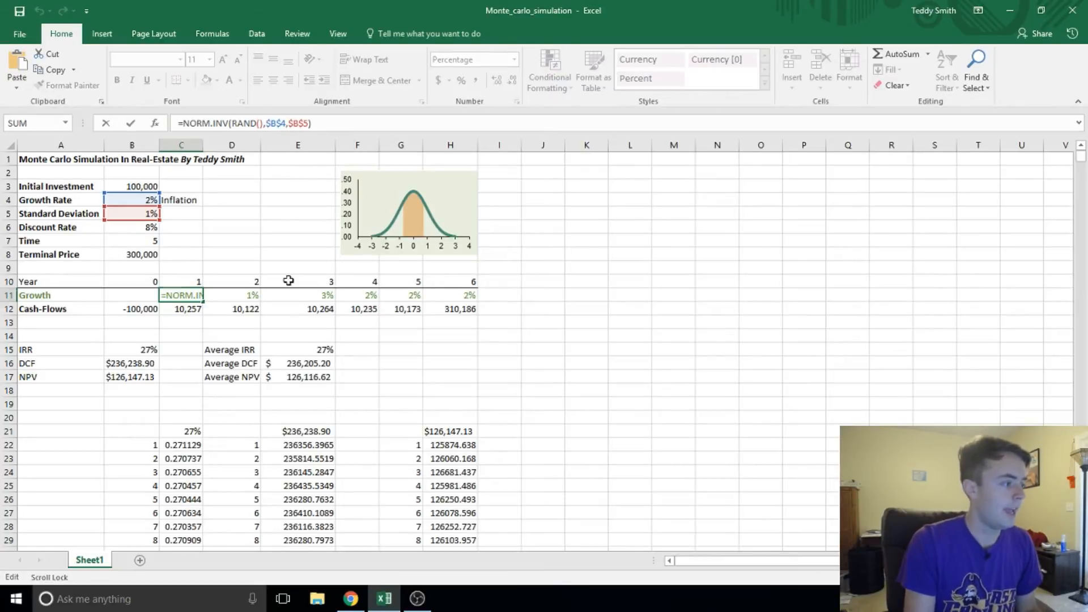
key(Return)
Review the discount rate, time and terminal price inputs in B6 through B8.
click(146, 229)
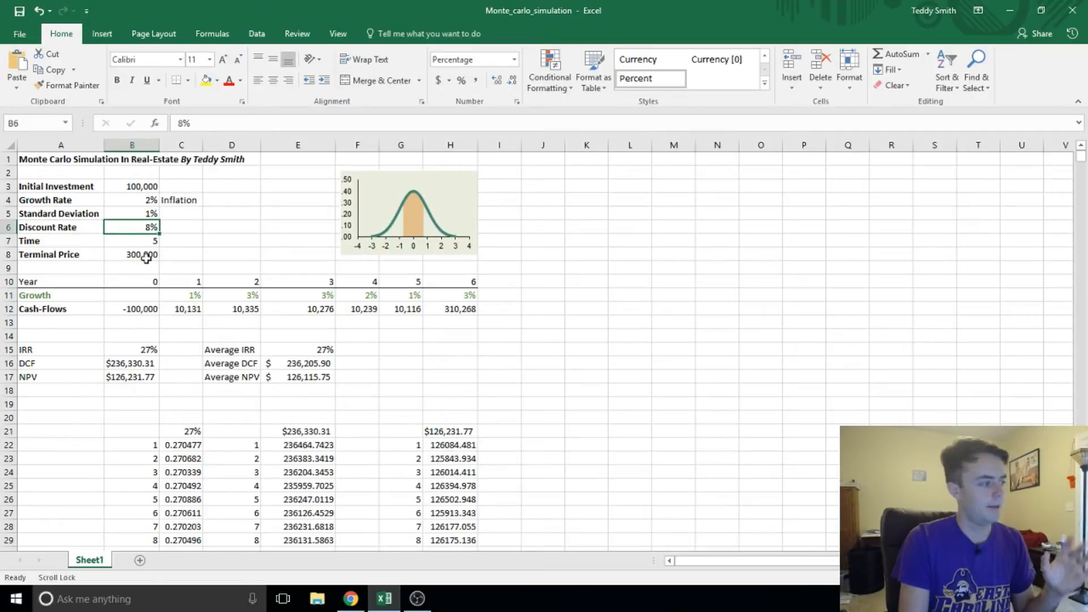
click(135, 240)
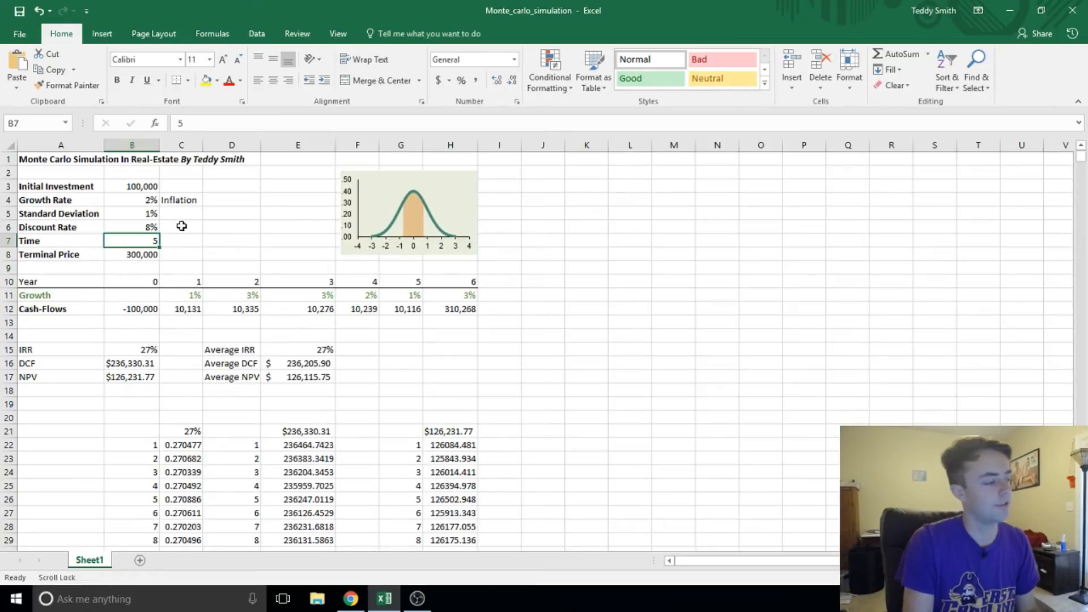
click(134, 250)
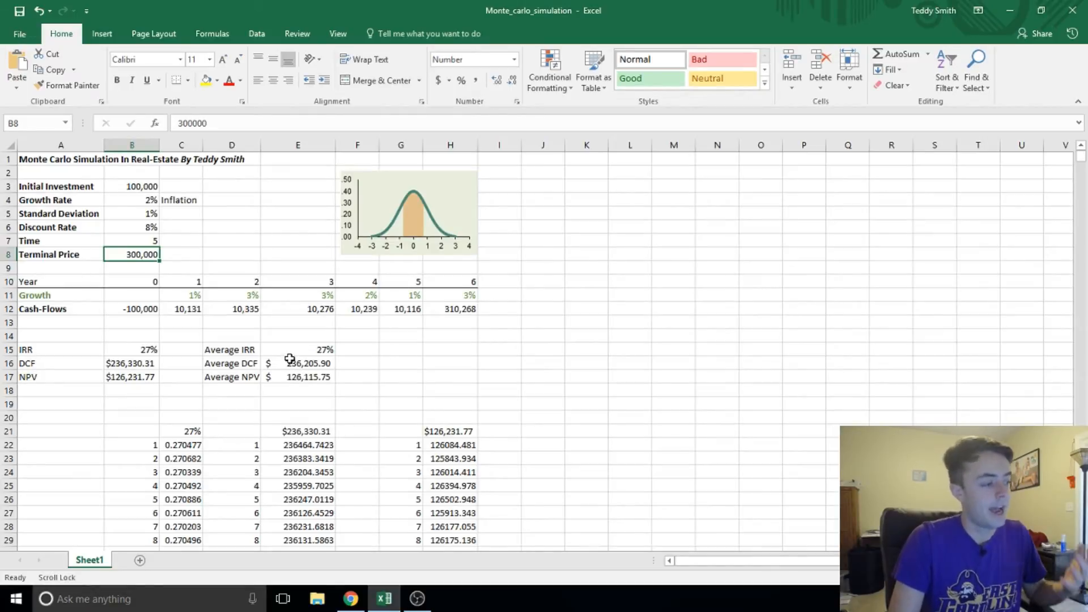
Examine the cash-flow formulas in row 12 for years 0 through 5.
scroll(290, 359, down, 1)
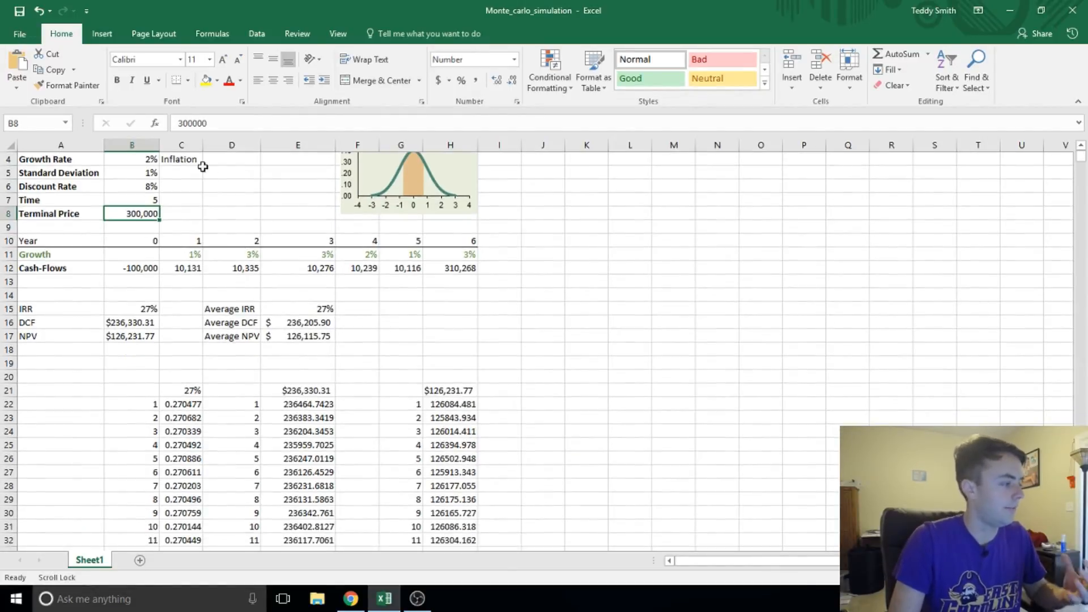
click(146, 272)
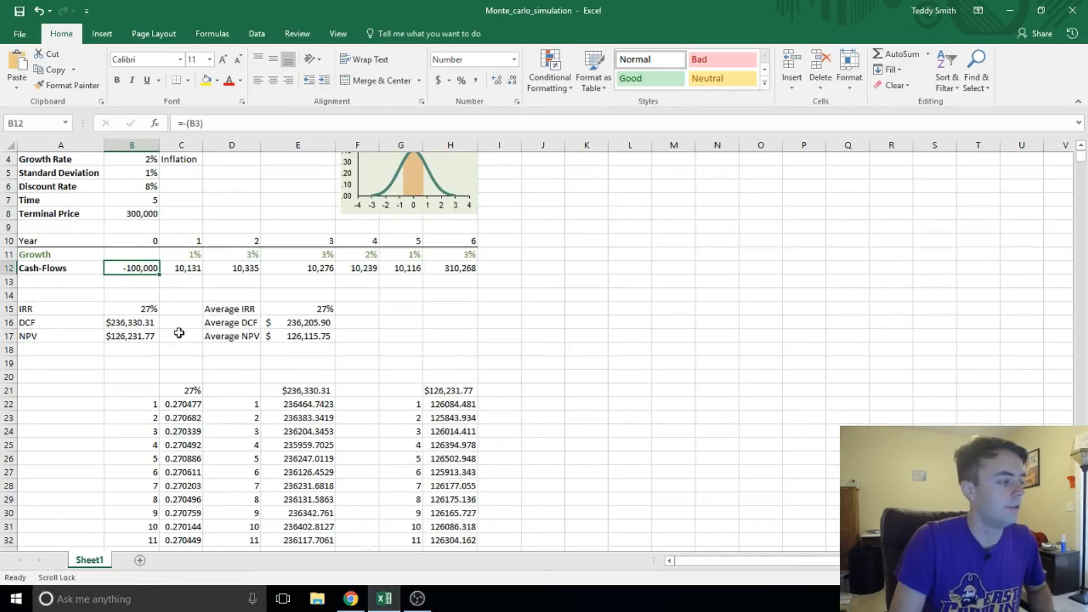
click(189, 268)
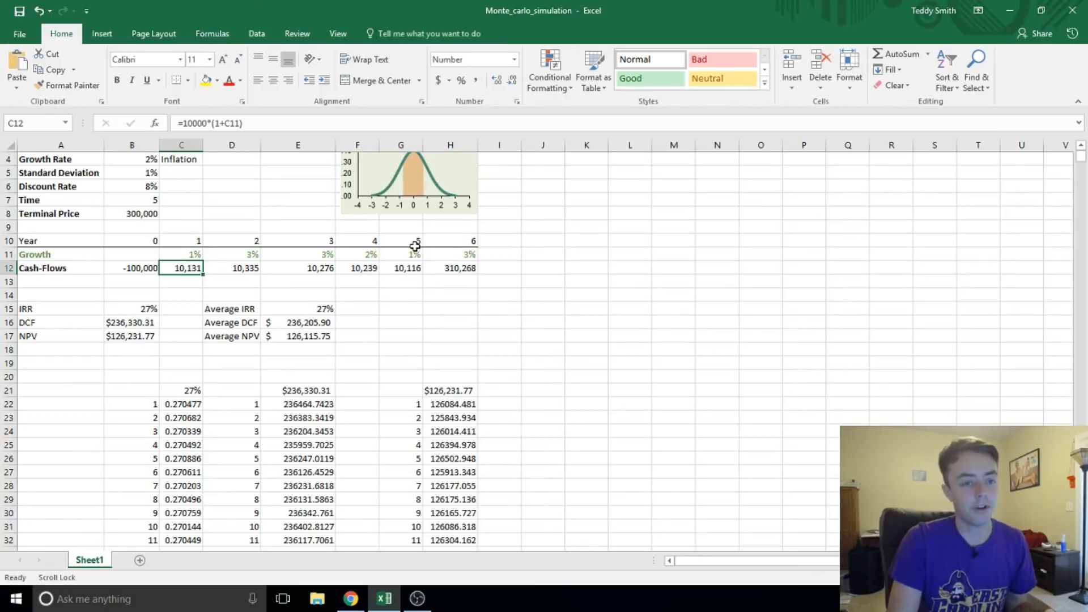
scroll(416, 224, up, 1)
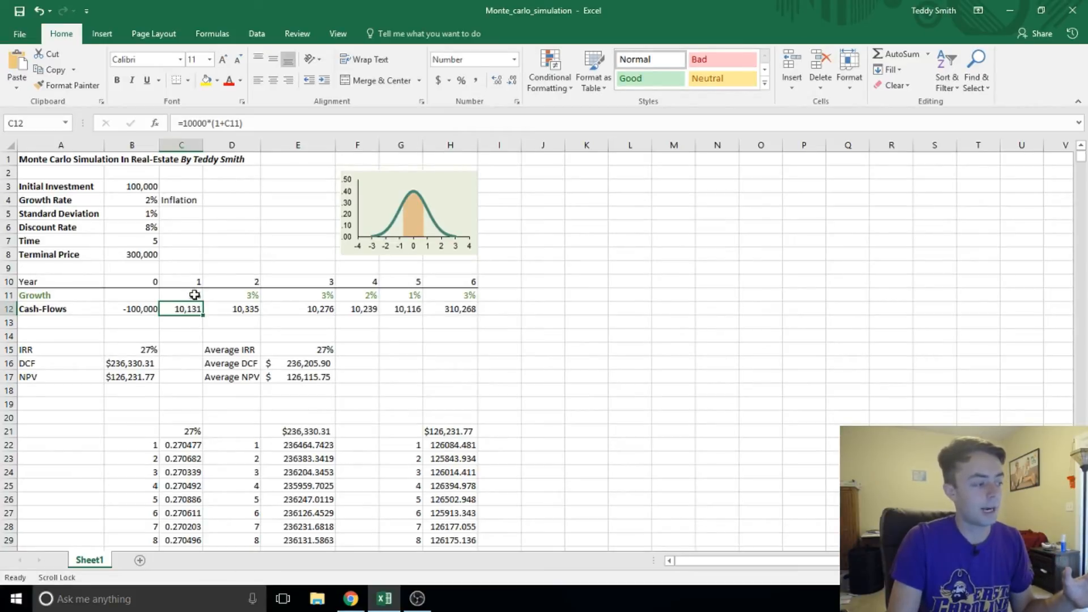
click(249, 309)
click(289, 309)
click(358, 313)
click(403, 310)
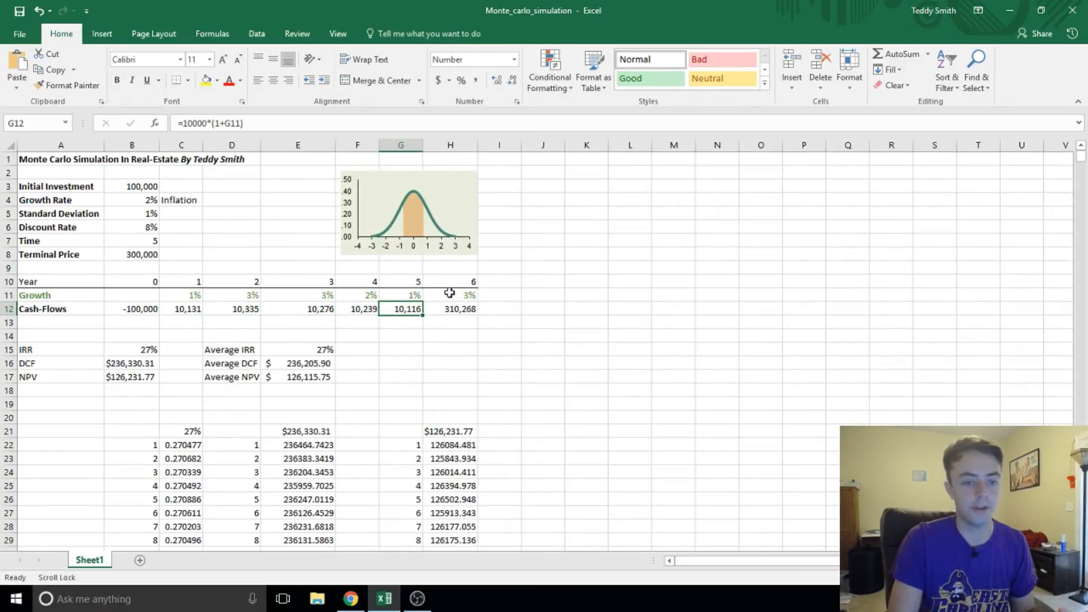
click(193, 309)
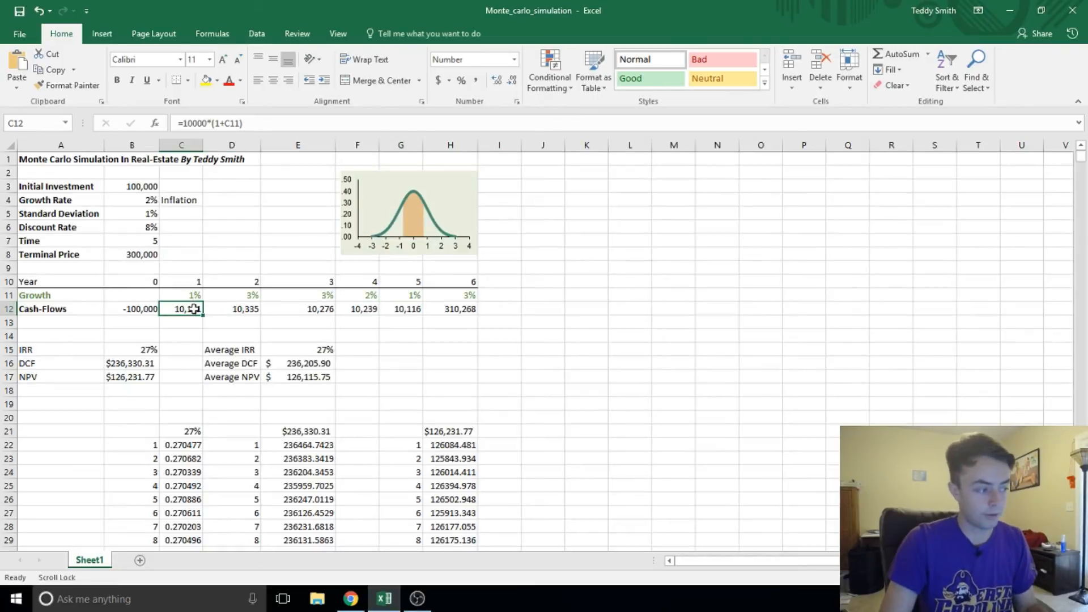
click(243, 312)
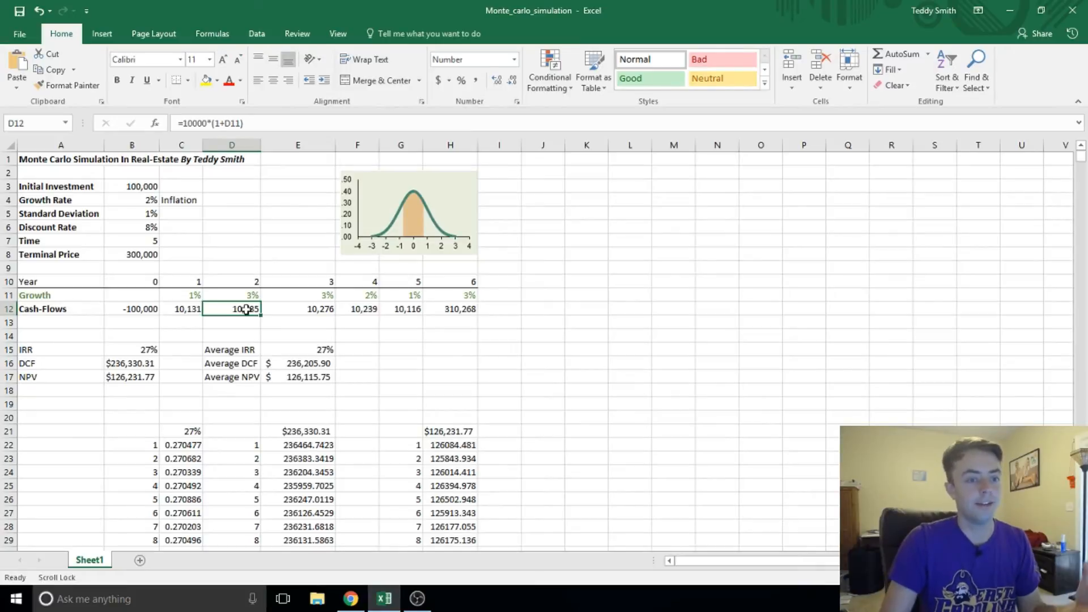
click(326, 306)
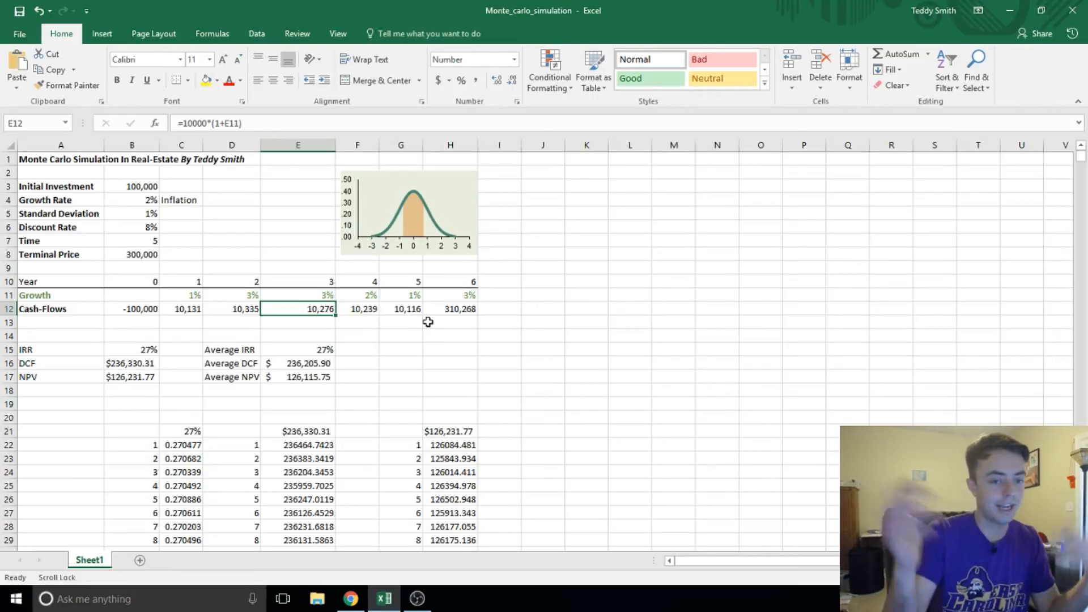
Examine the IRR formula in B15 and look through the simulated trial results listed below the summary.
click(130, 351)
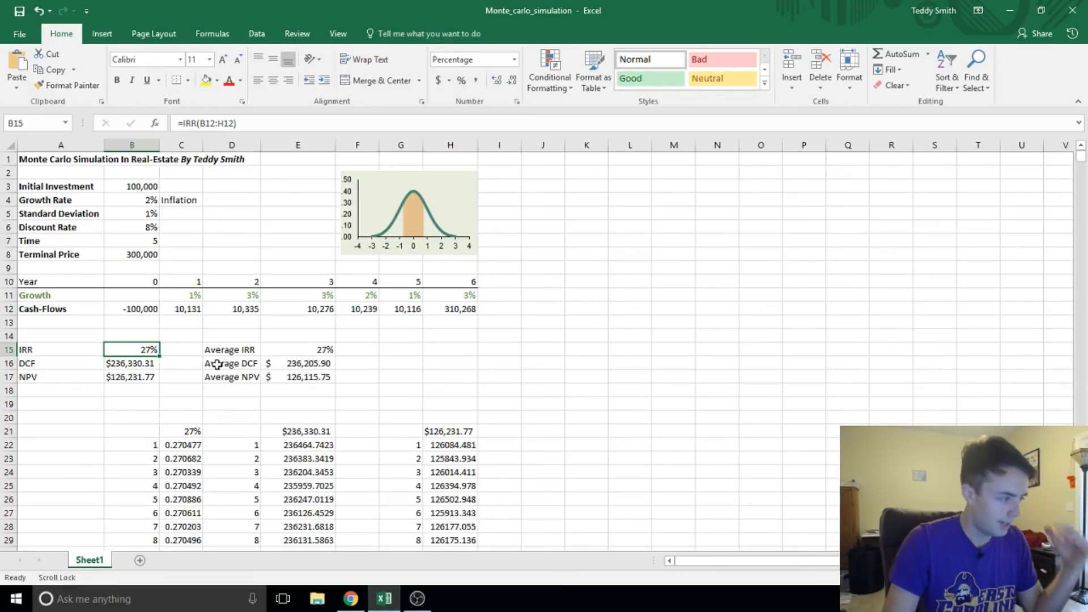
scroll(219, 365, down, 1)
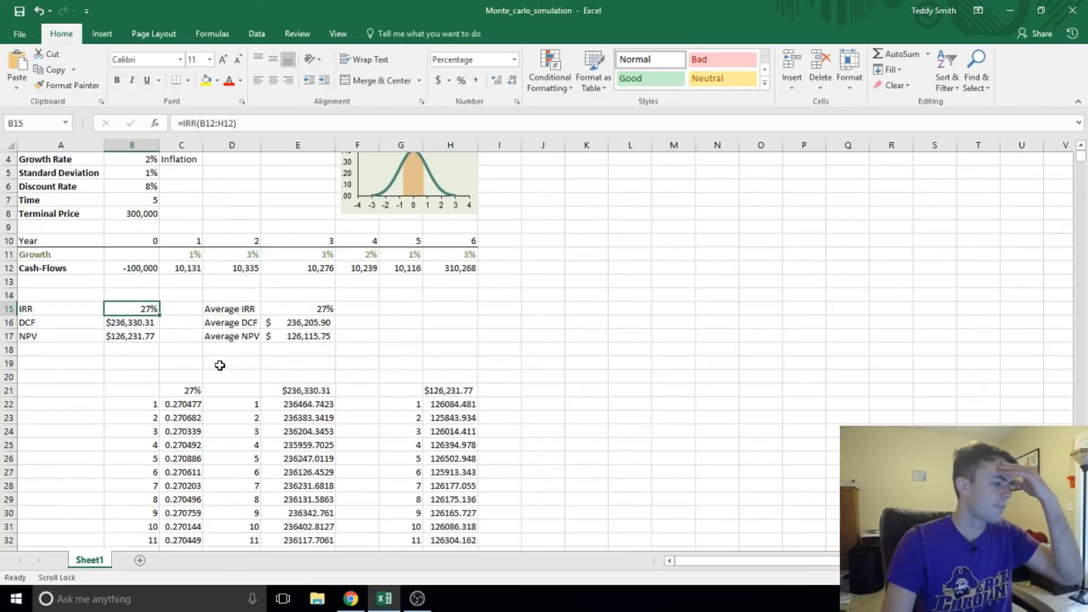
scroll(295, 340, down, 4)
scroll(354, 280, down, 1)
scroll(351, 285, down, 14)
scroll(348, 289, up, 15)
scroll(349, 289, down, 12)
scroll(349, 290, up, 16)
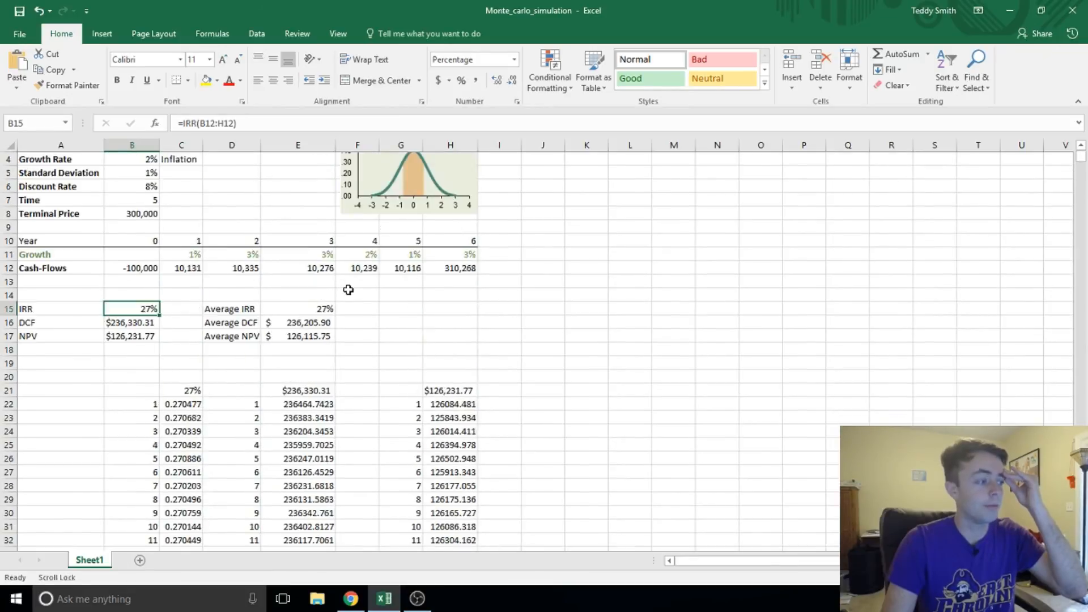
scroll(349, 289, up, 1)
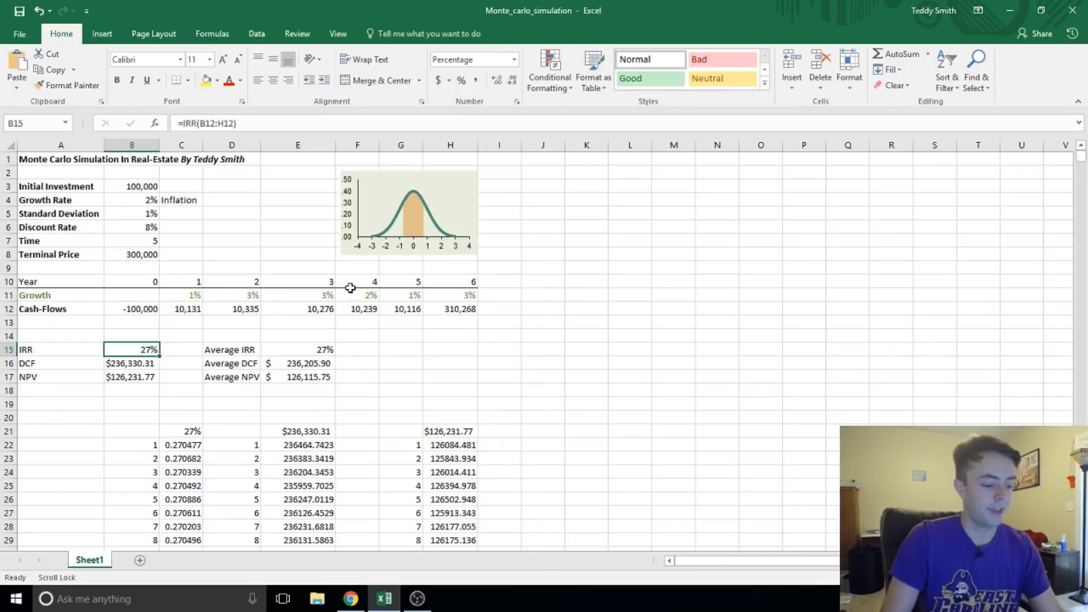
Recalculate the sheet once to generate a new set of simulated results and look over the trial tables.
key(F9)
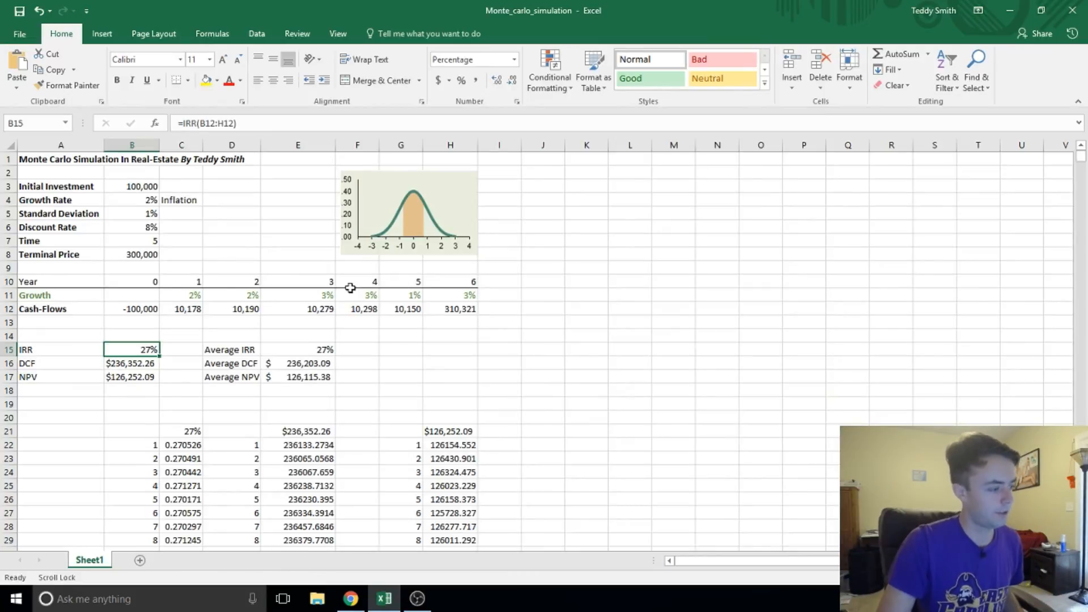
scroll(352, 296, down, 2)
scroll(353, 312, up, 2)
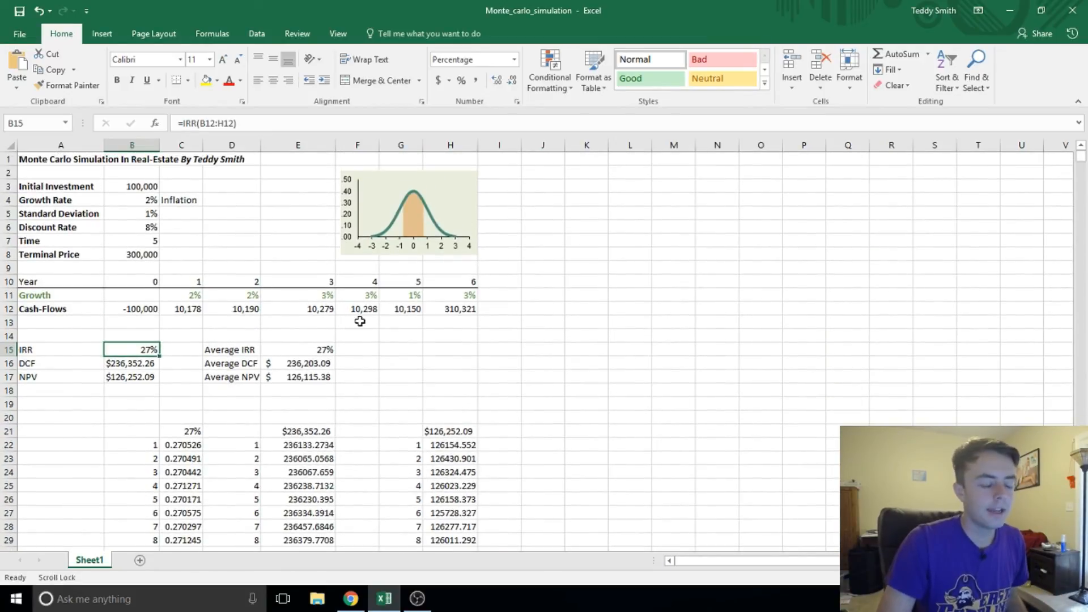